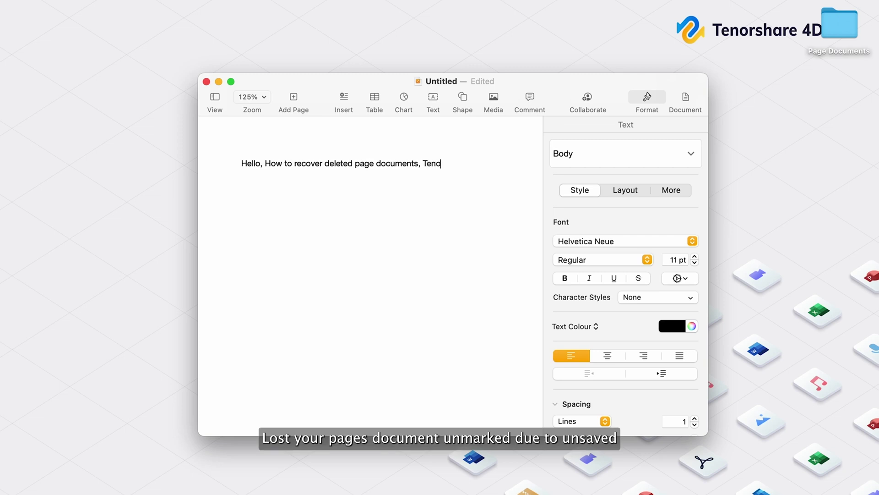
Finish the heading with '4DDiG data recovery', add a 'Step 1' line, and close the document unsaved
key(BackSpace)
text(4DD)
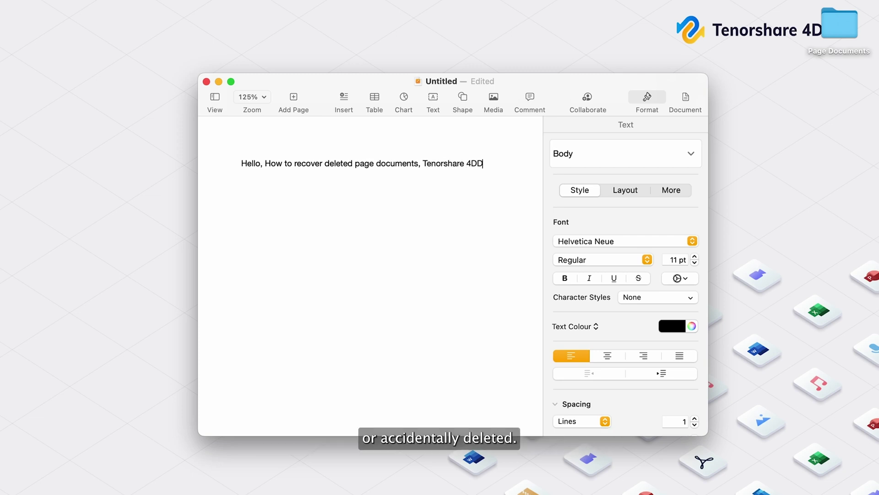
text(iG data recovery)
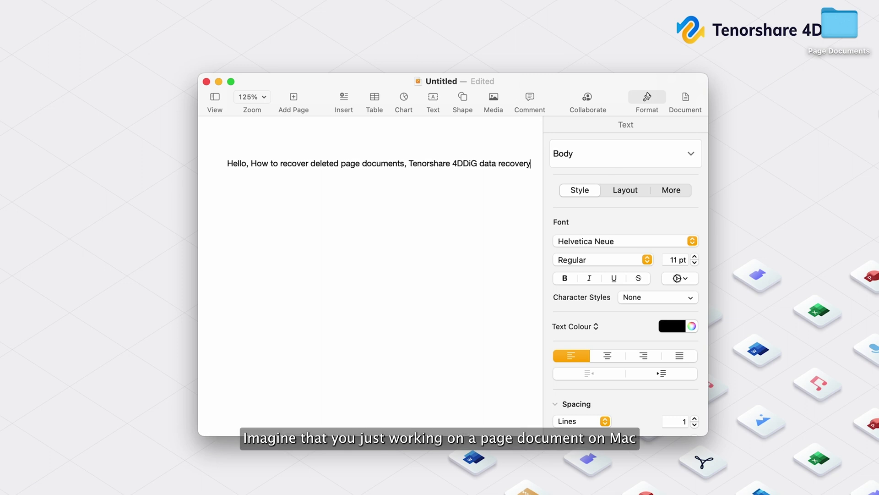
key(Return)
text(Ste)
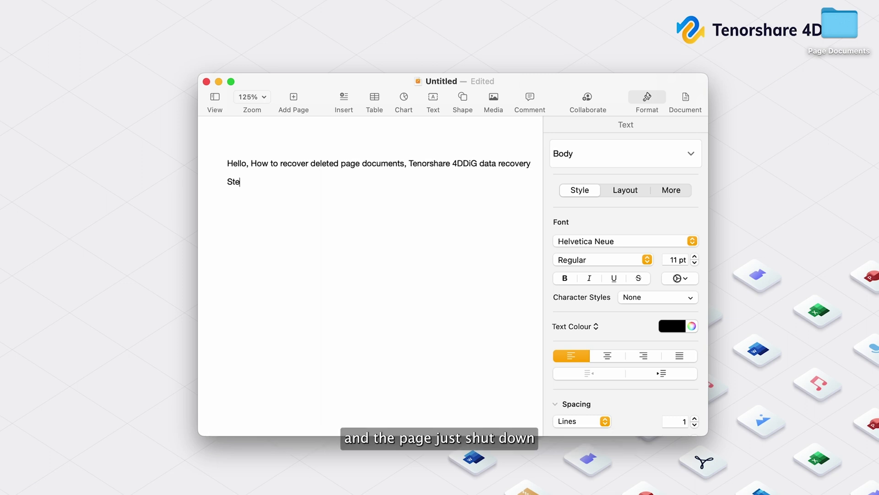
text(p 1)
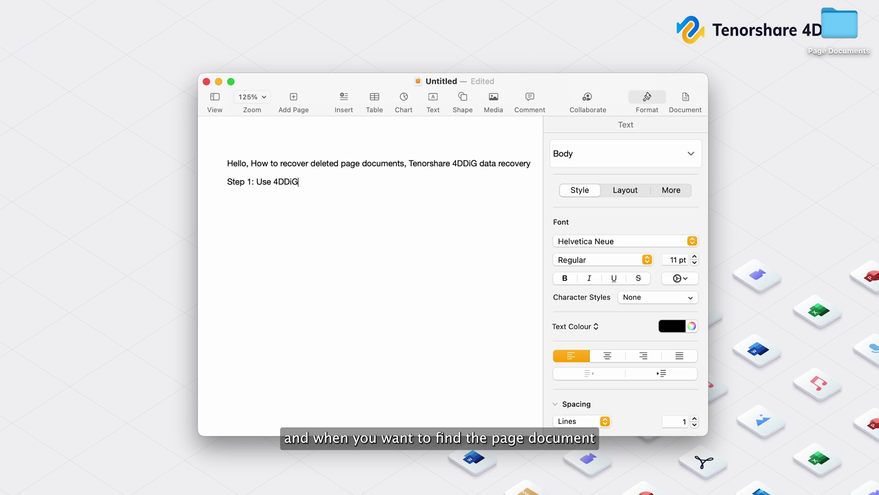
click(206, 83)
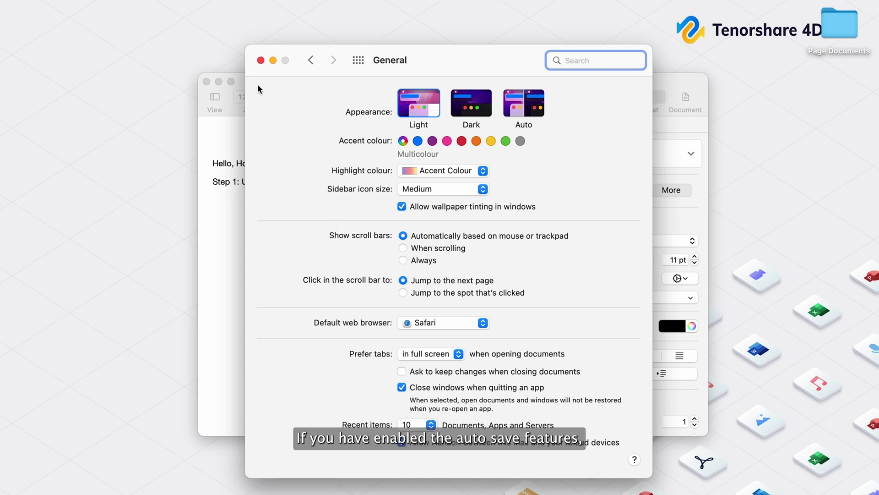
Close System Settings and append 'Auto Save' to the Step 1 line
click(261, 60)
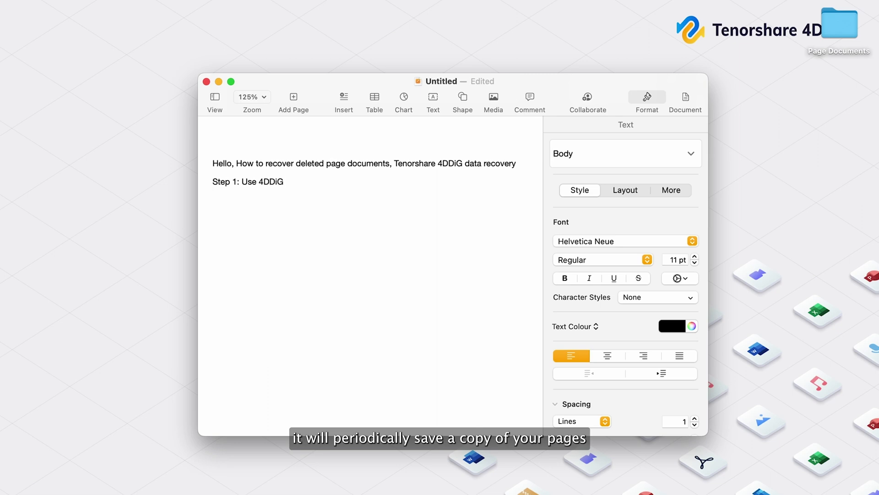
text(Auto)
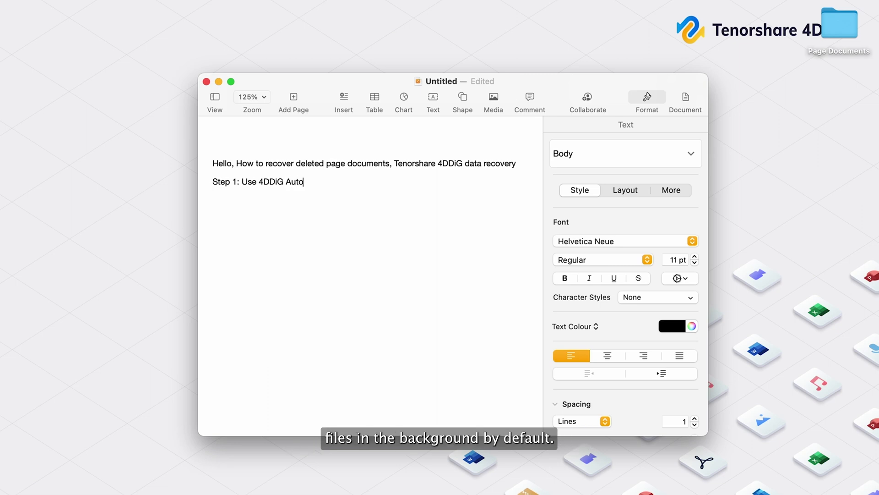
text( Save)
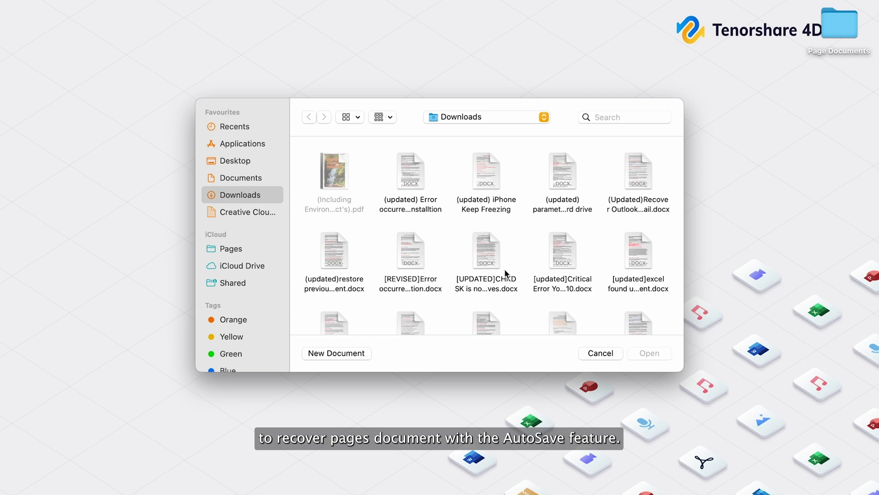
Reopen 'Untitled — Downloads' from File > Open Recent
scroll(505, 273, down, 5)
scroll(526, 295, down, 5)
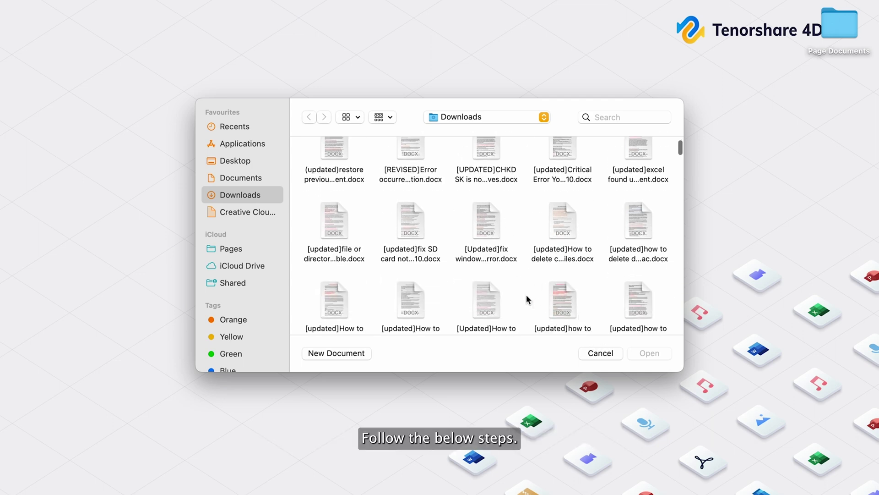
scroll(526, 295, up, 6)
scroll(285, 211, up, 2)
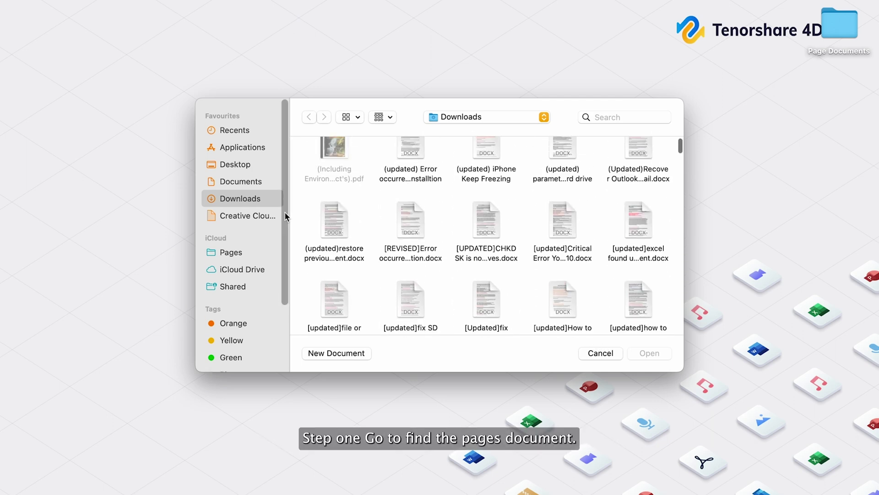
scroll(350, 224, up, 3)
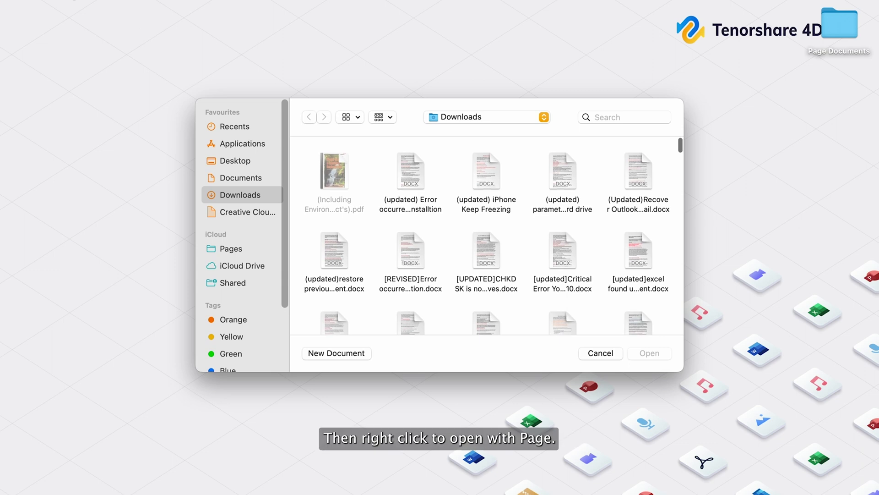
click(74, 2)
mouse_move(192, 35)
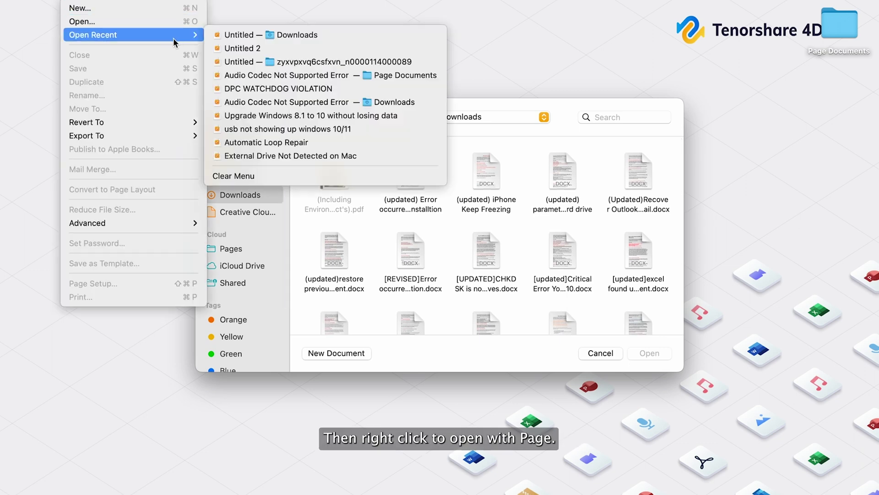
click(238, 37)
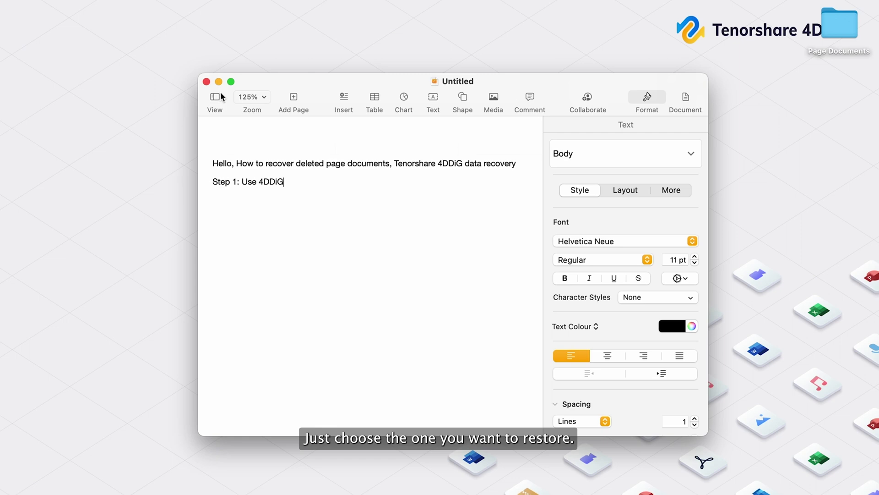
Save the recovered Untitled document with File > Save
click(71, 1)
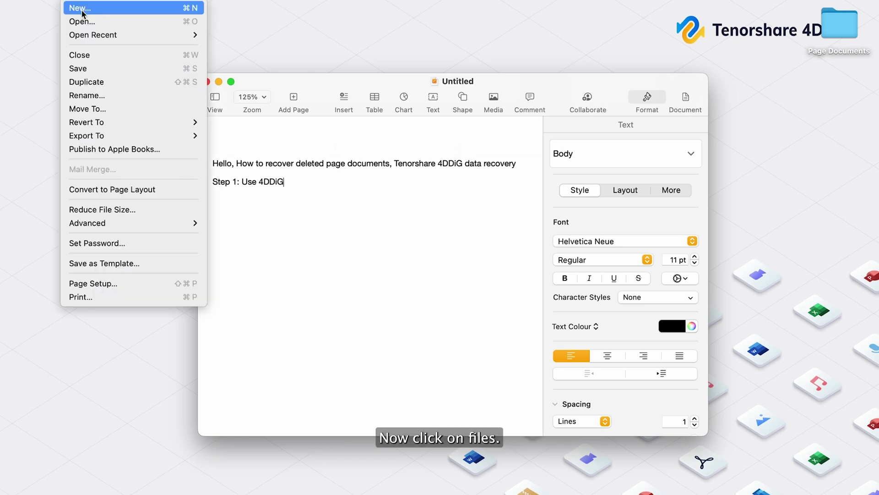
click(128, 74)
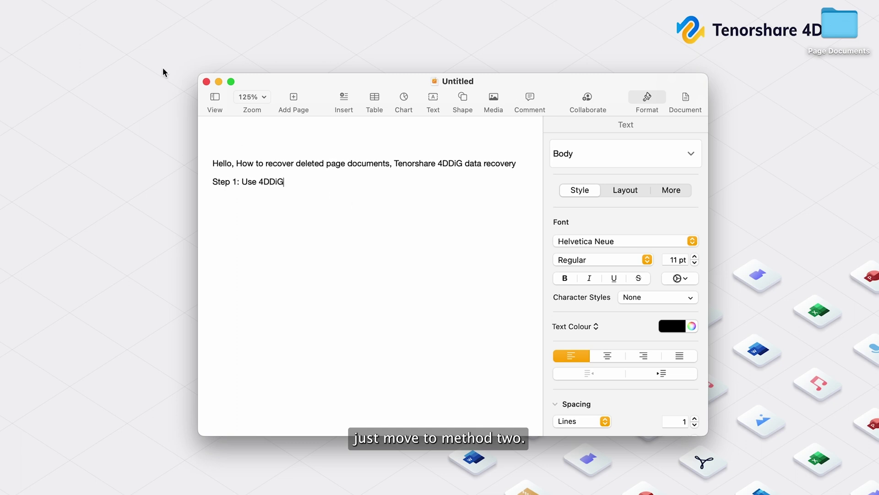
click(15, 2)
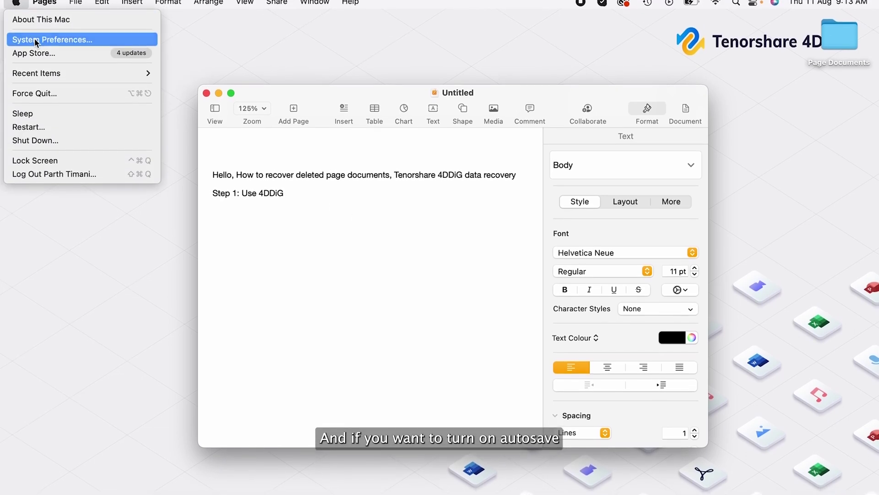
click(35, 40)
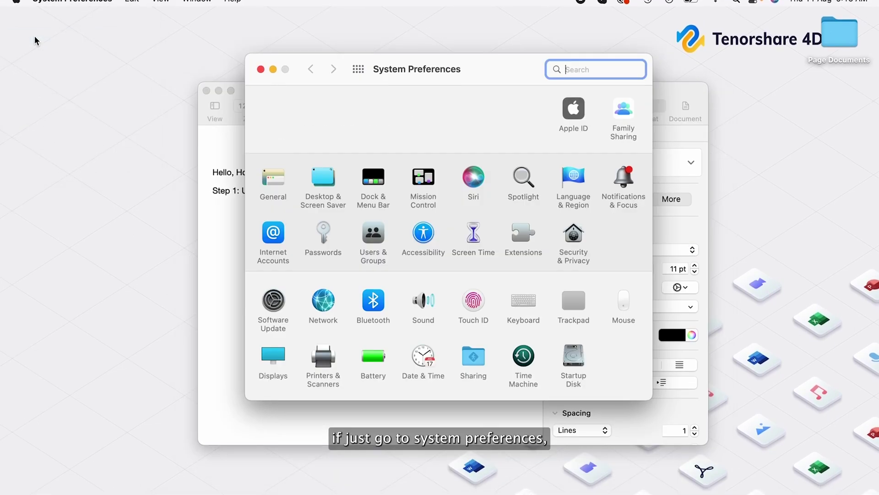
click(274, 173)
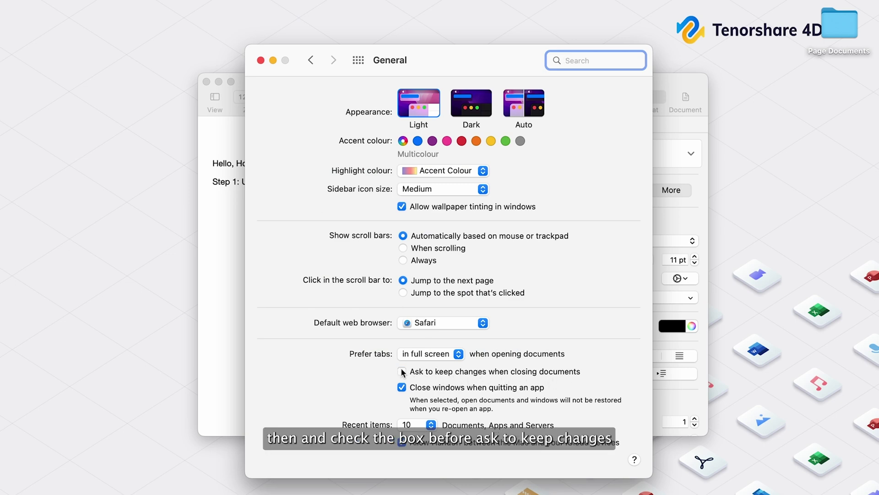
click(261, 60)
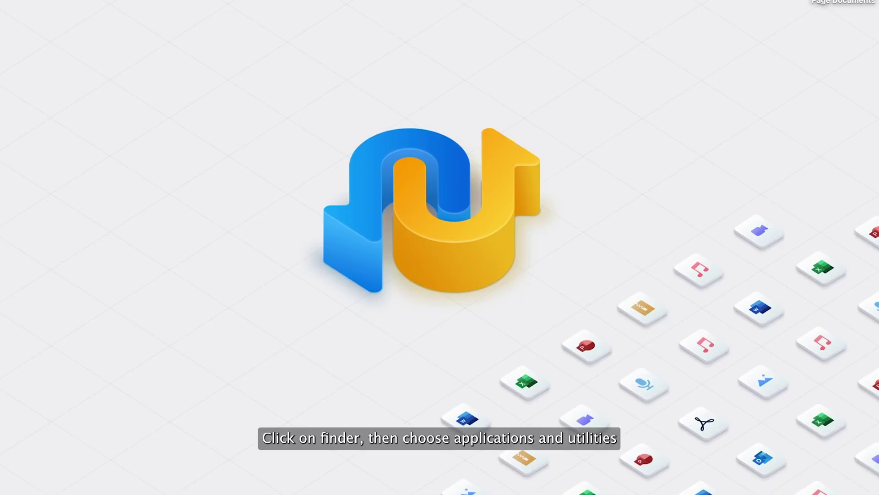
Launch Terminal from Launchpad's Other group and run 'open $TMPDIR'
mouse_move(179, 470)
click(142, 470)
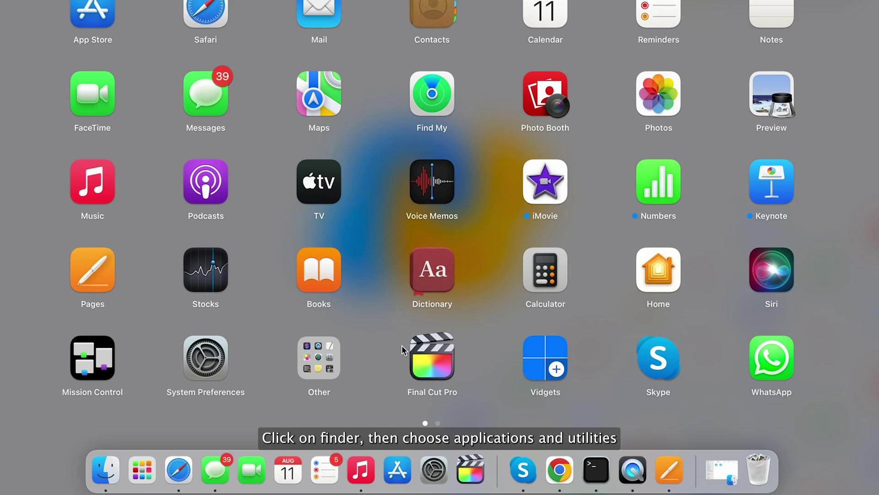
click(322, 365)
click(656, 164)
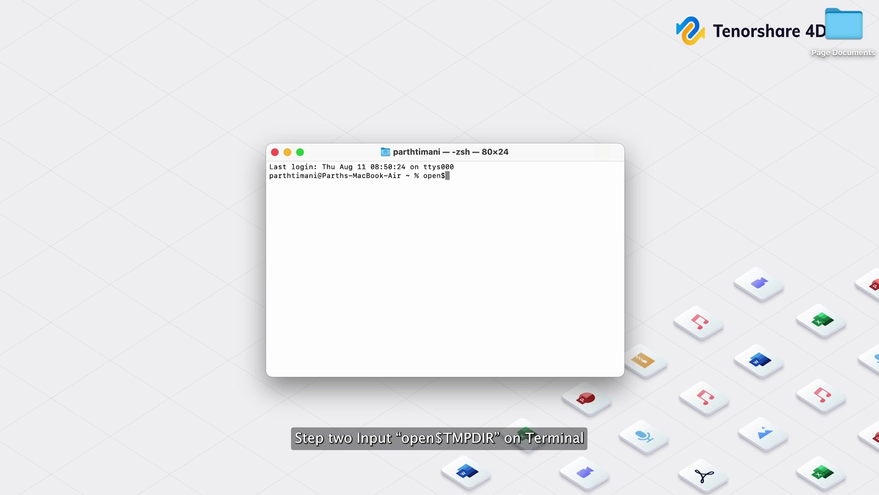
text(open$TMPDIR)
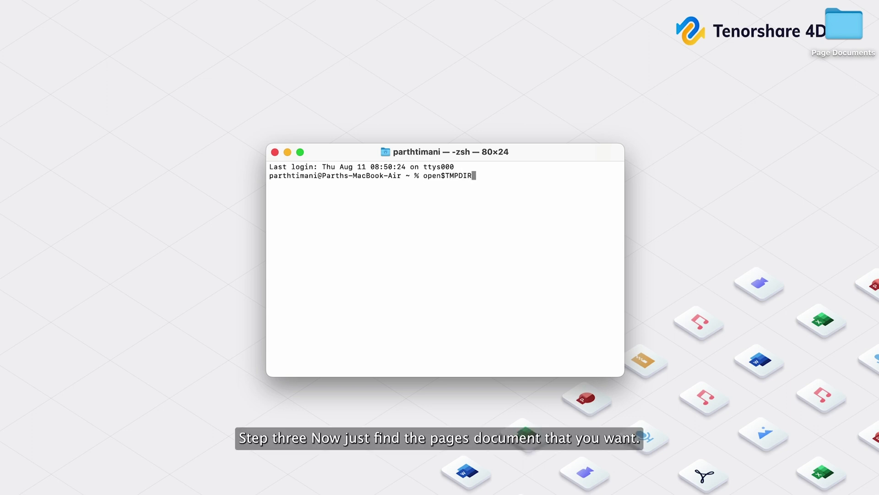
key(Return)
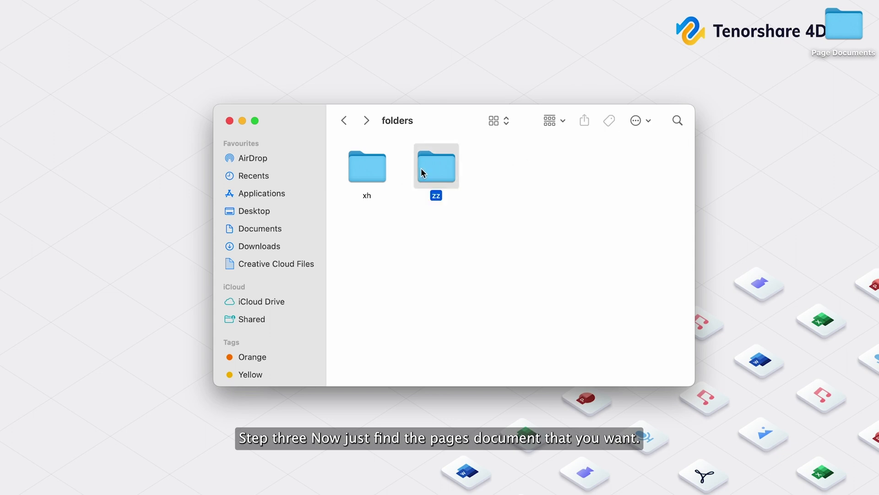
Open zz, then the temporary folder modified today, and select the first Untitled file
double_click(420, 173)
scroll(543, 366, down, 2)
double_click(476, 374)
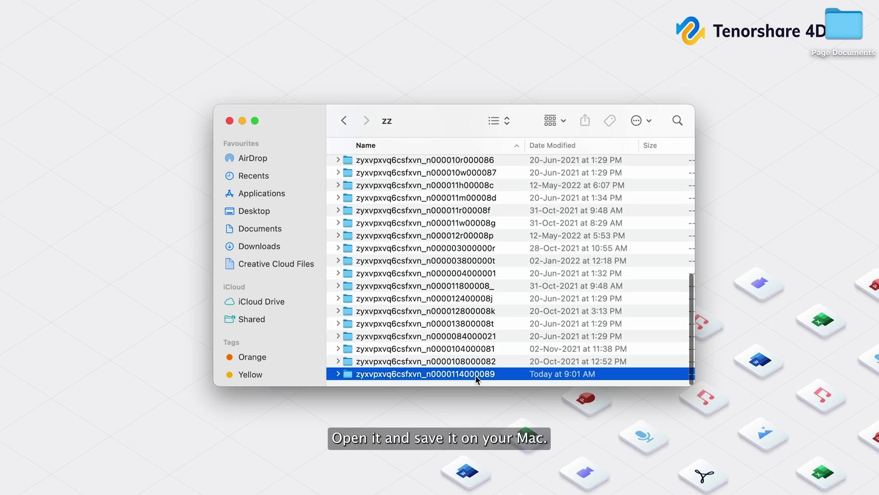
drag(395, 202, 404, 228)
click(399, 202)
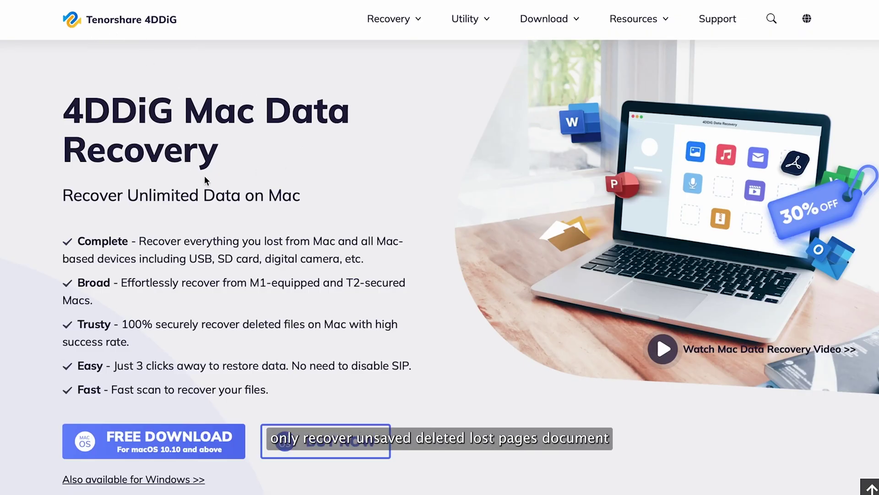
Scroll the 4DDiG Mac product page down to the '2 Mac Recovery Modes' section
scroll(276, 309, down, 10)
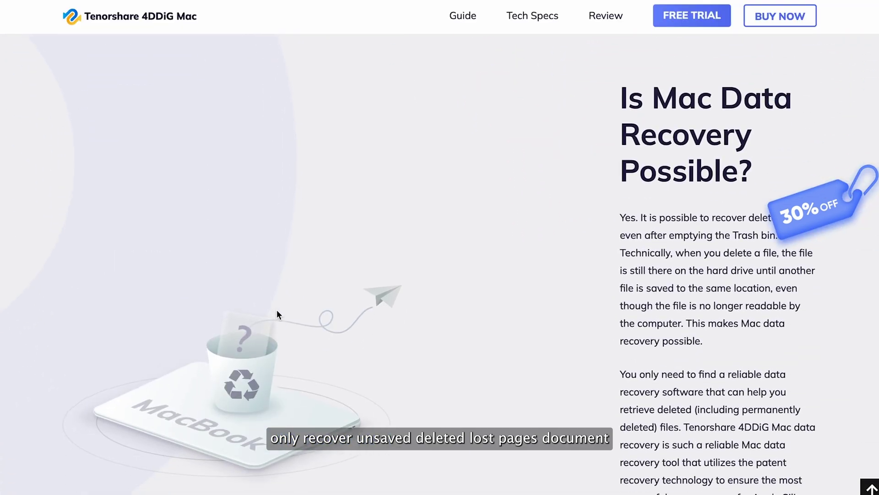
scroll(277, 309, down, 9)
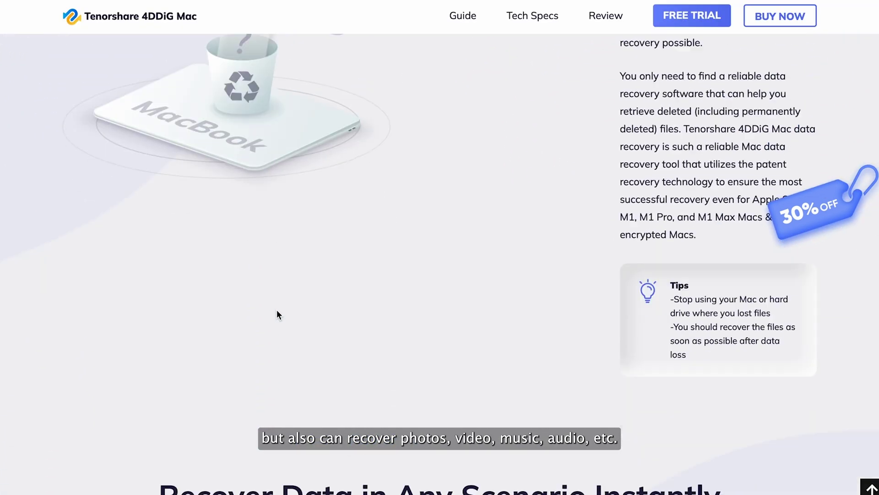
scroll(276, 309, down, 6)
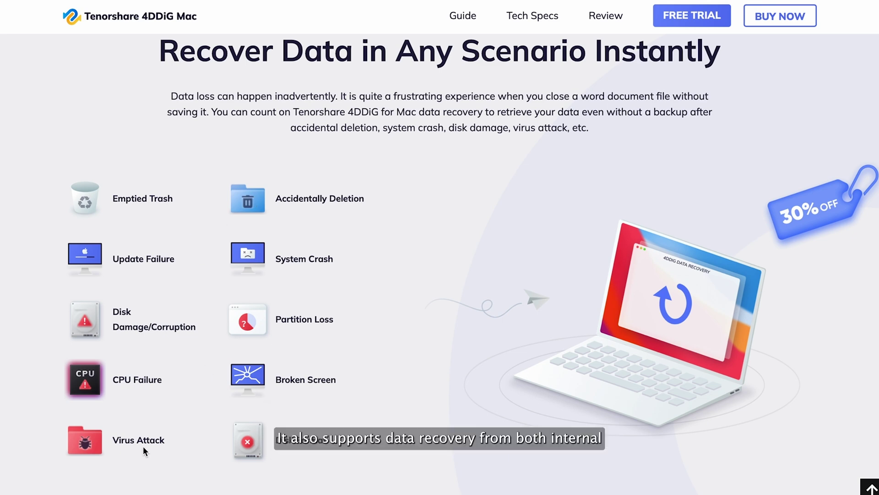
scroll(467, 421, down, 12)
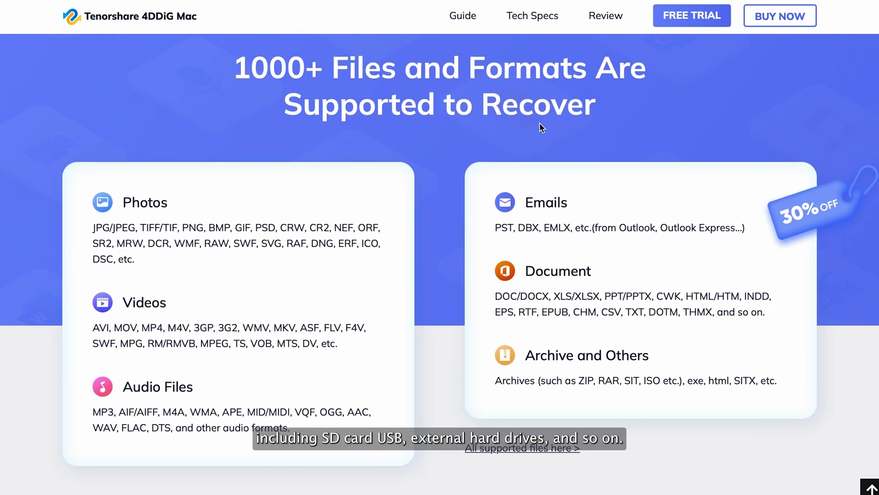
scroll(540, 123, down, 5)
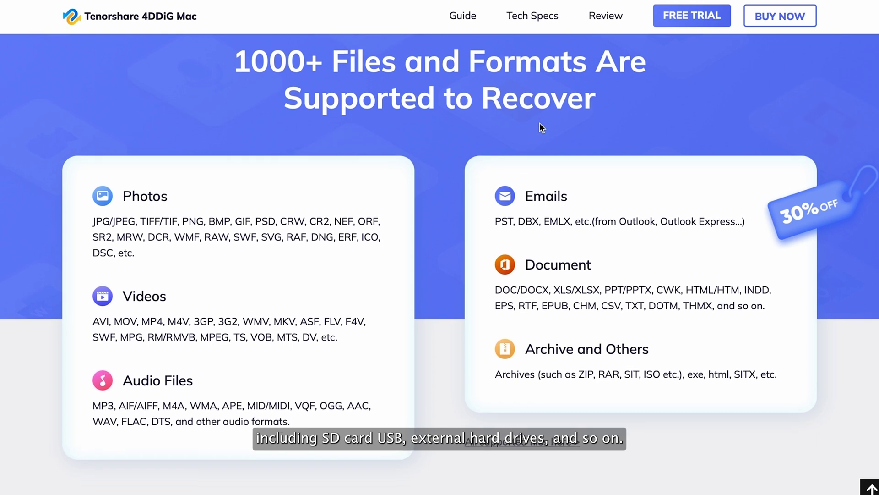
scroll(539, 123, down, 7)
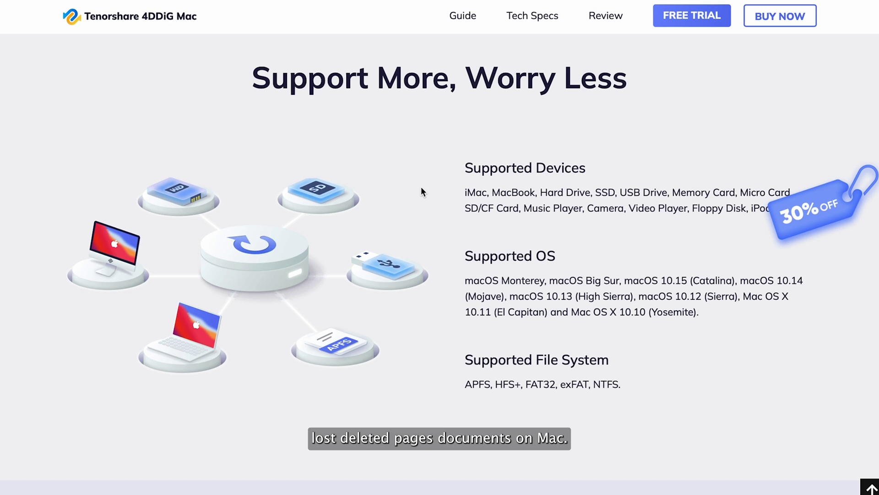
scroll(494, 300, down, 12)
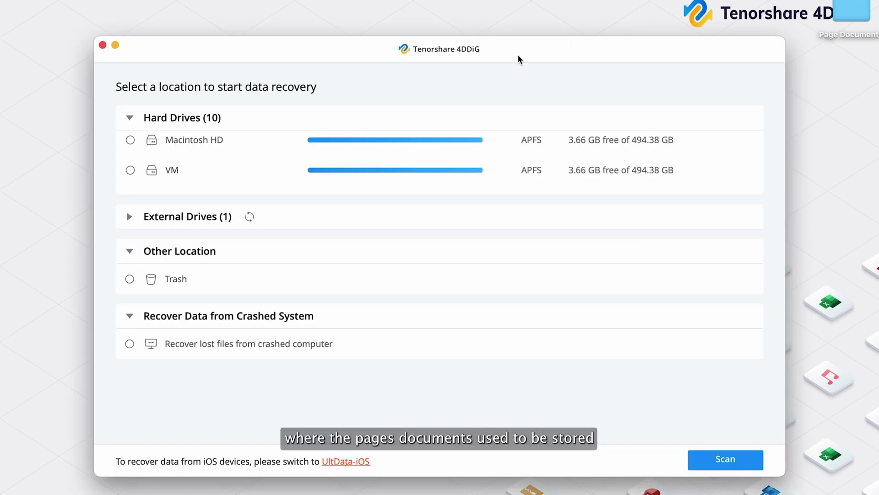
Select the Macintosh HD drive under Hard Drives and scan it
click(131, 141)
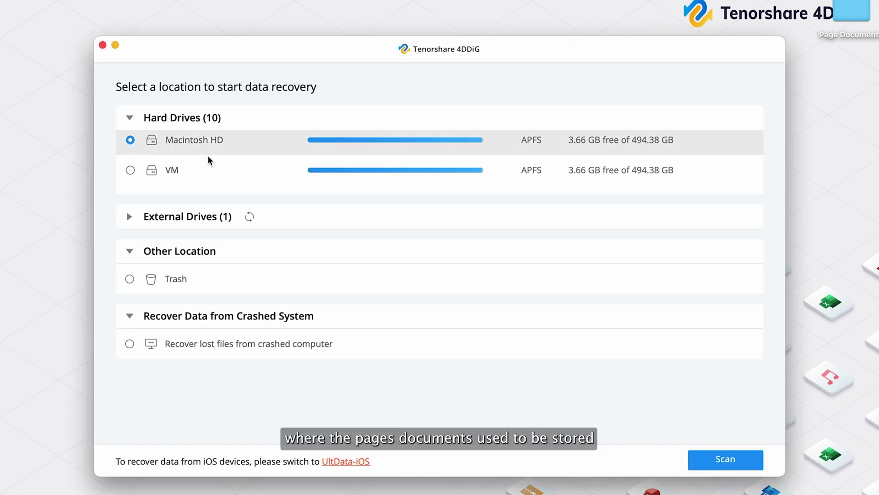
click(731, 461)
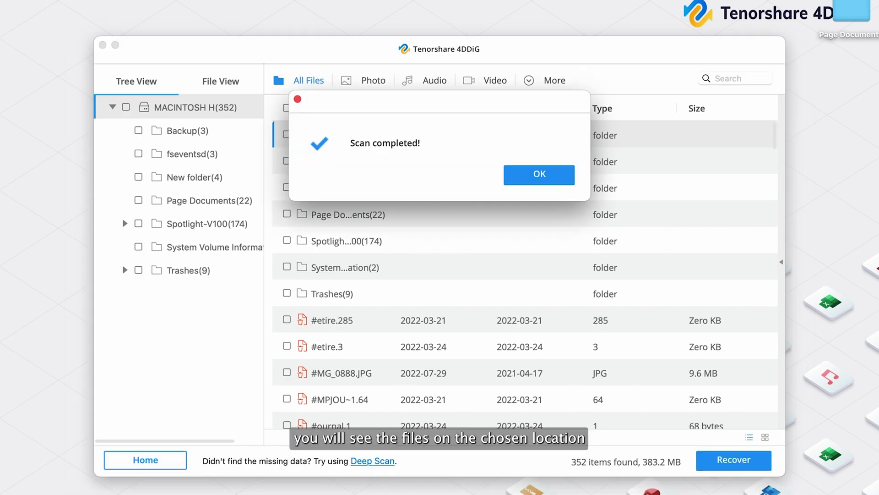
Dismiss the scan notice and select all 22 files in Page Documents
click(540, 175)
double_click(351, 215)
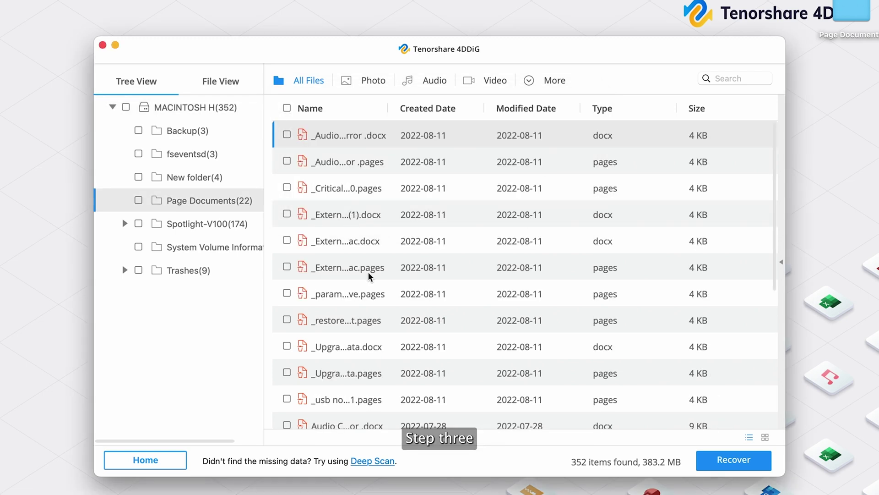
scroll(387, 333, down, 5)
scroll(387, 333, up, 5)
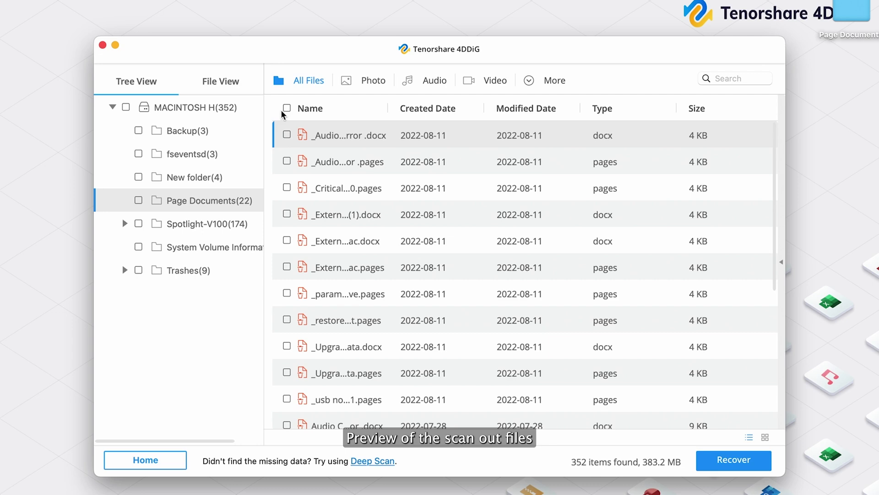
click(287, 109)
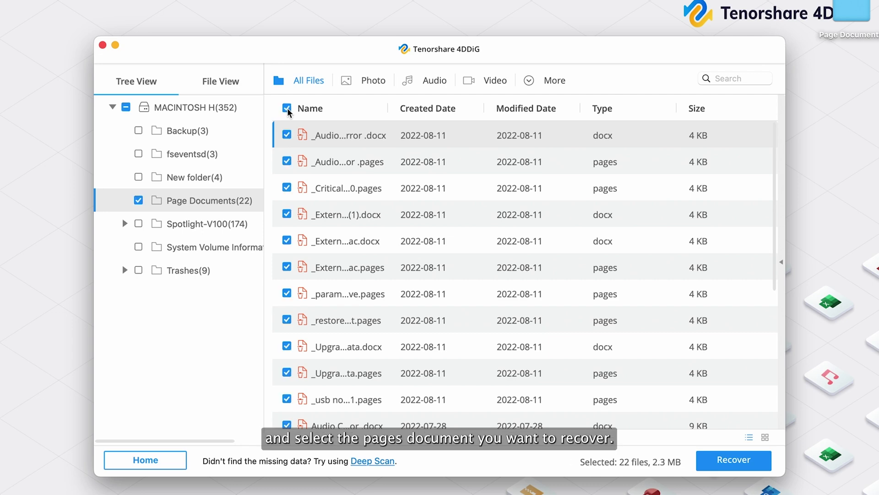
Recover the selected files to the chosen folder and show them in Finder
click(733, 461)
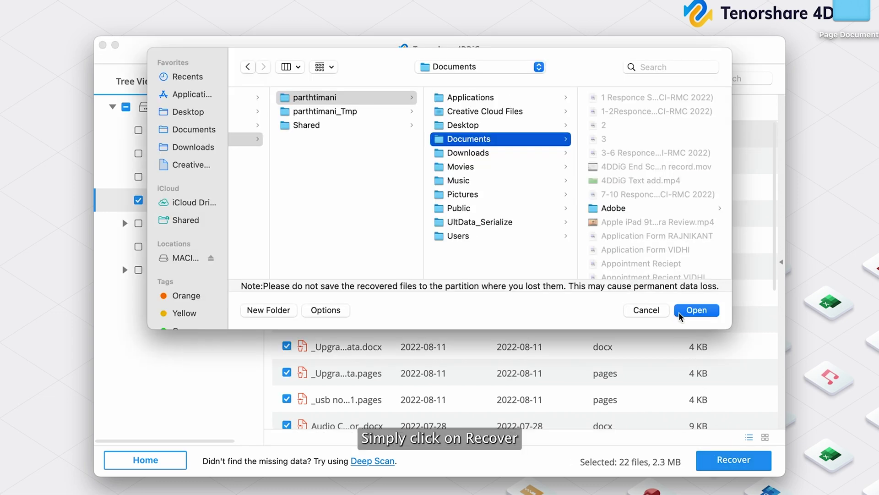
click(680, 315)
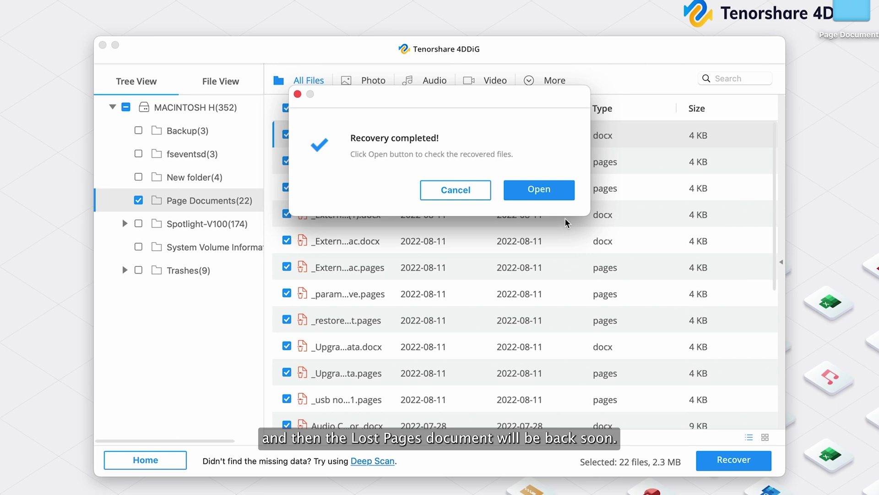
click(534, 189)
Open the recovered Page Documents folder and scroll through the restored .pages and .docx files
click(315, 114)
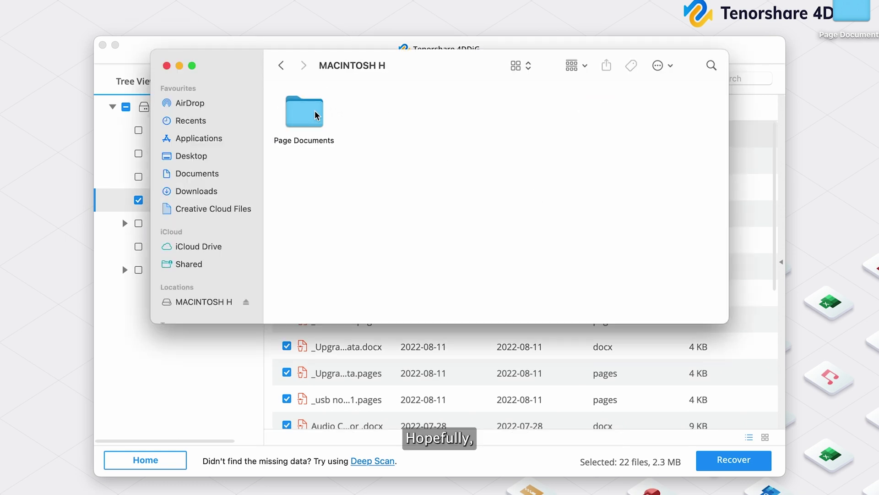
double_click(316, 115)
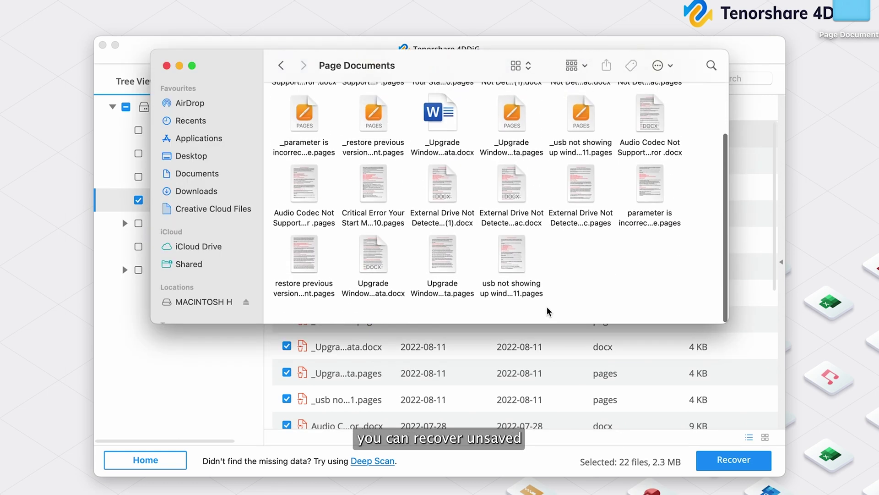
scroll(548, 312, up, 2)
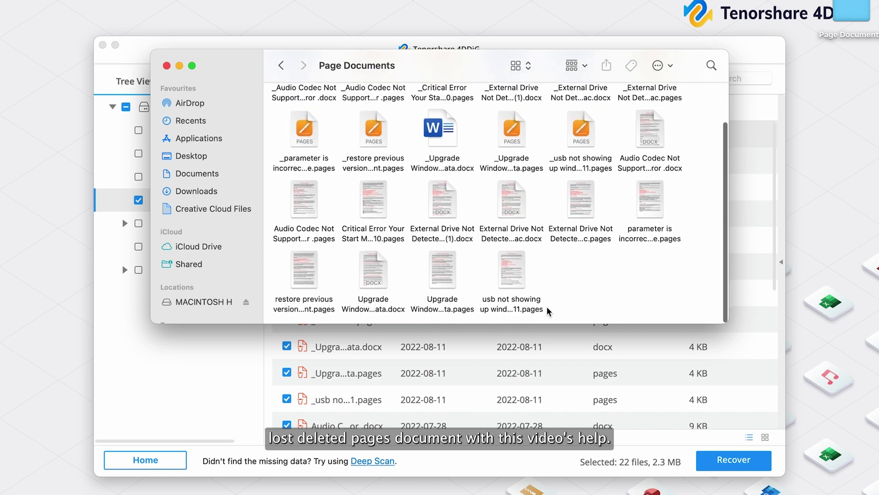
scroll(548, 312, up, 3)
scroll(639, 310, down, 3)
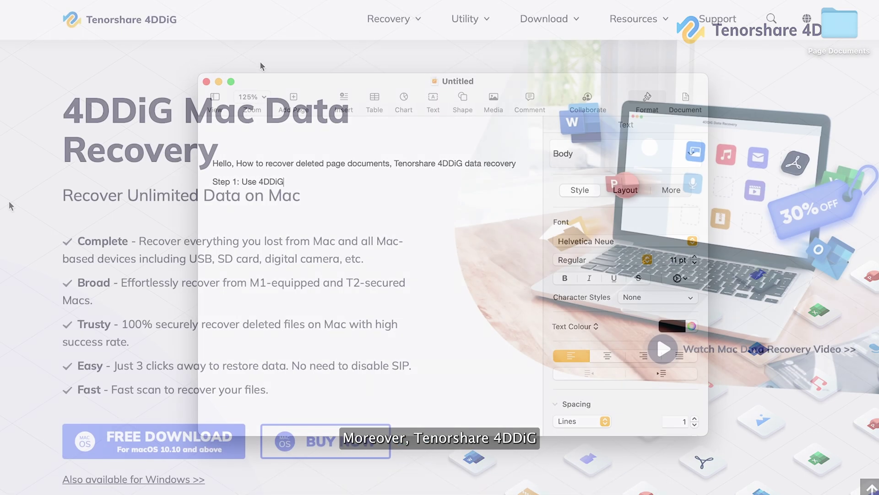
Scroll the 4DDiG Mac page past the features to '3 Steps Mac Data Recovery' and the 2,465,000-user banner
scroll(10, 205, down, 6)
scroll(9, 201, down, 8)
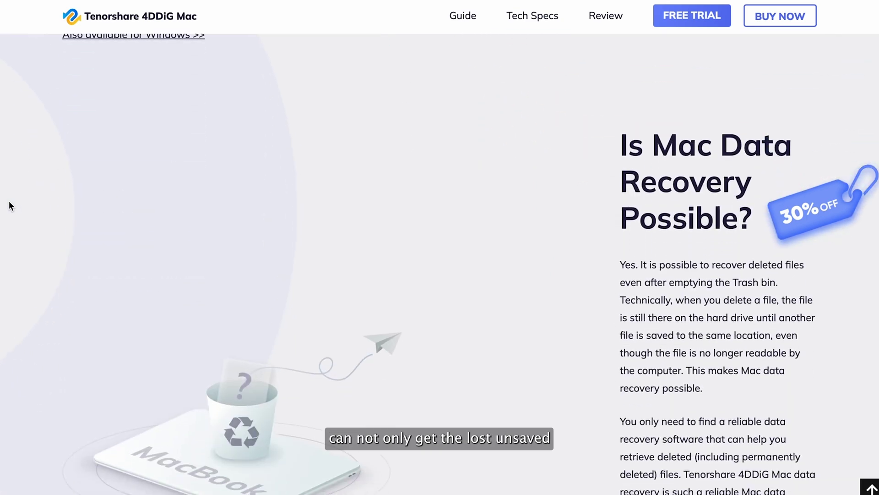
scroll(9, 201, down, 14)
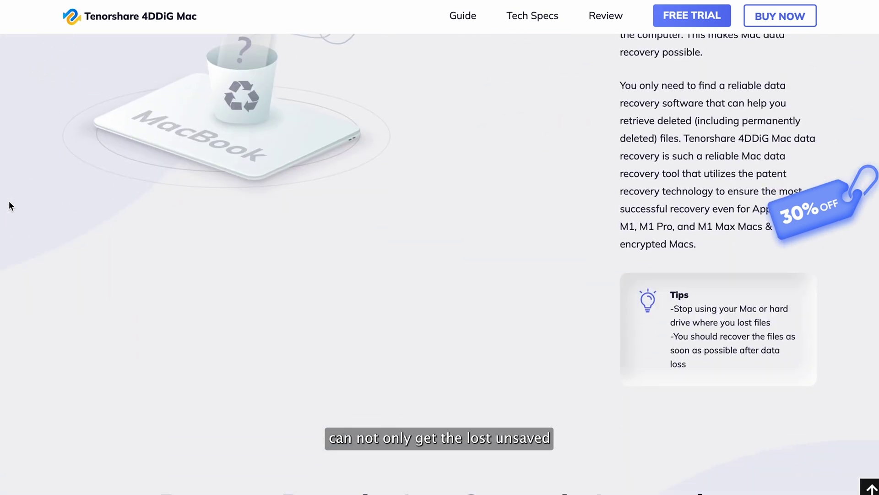
scroll(9, 202, down, 8)
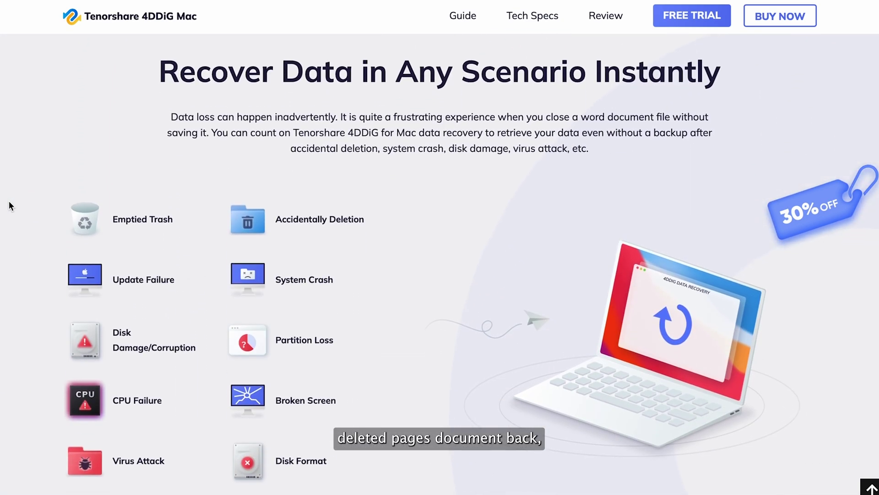
scroll(9, 202, down, 6)
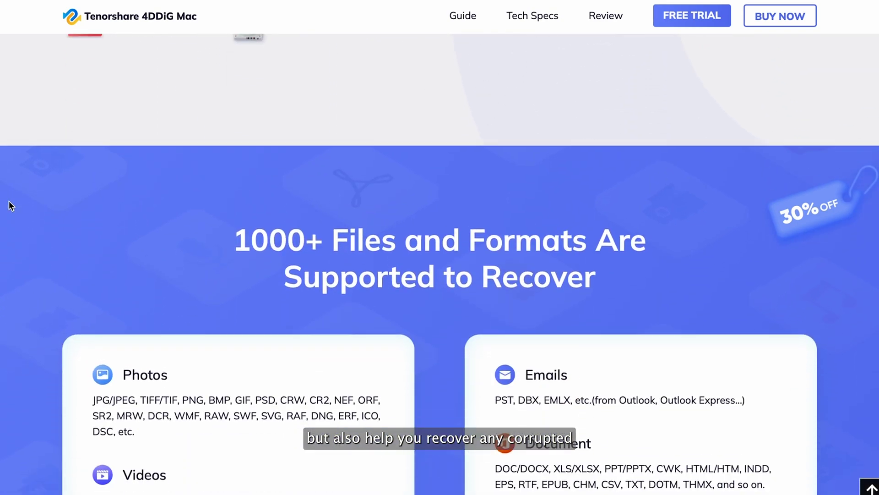
scroll(9, 202, up, 1)
scroll(9, 202, down, 10)
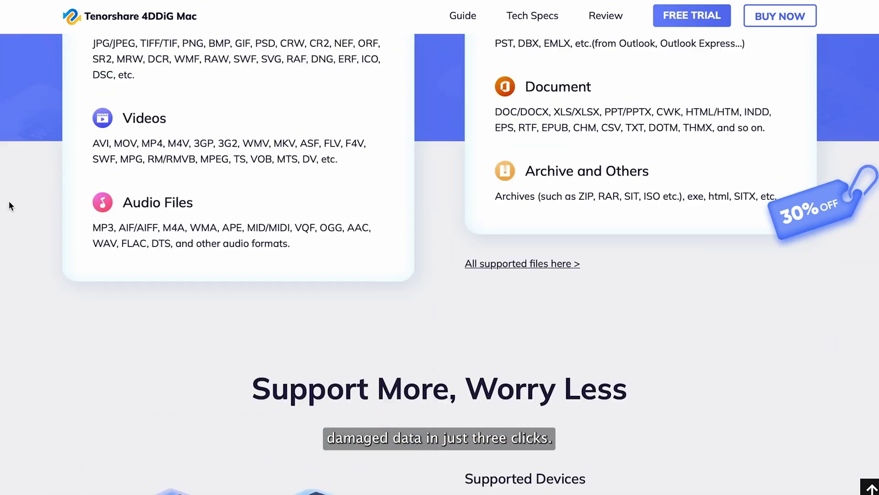
scroll(9, 202, down, 10)
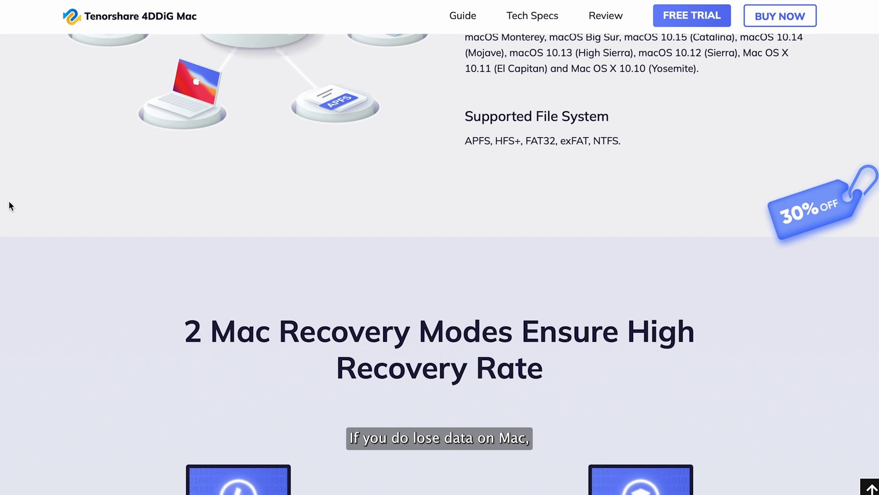
scroll(9, 202, down, 8)
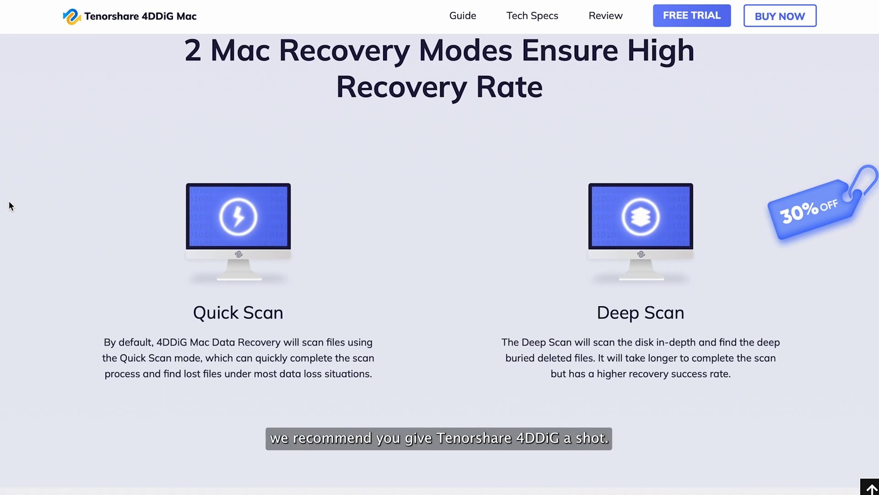
scroll(9, 201, down, 2)
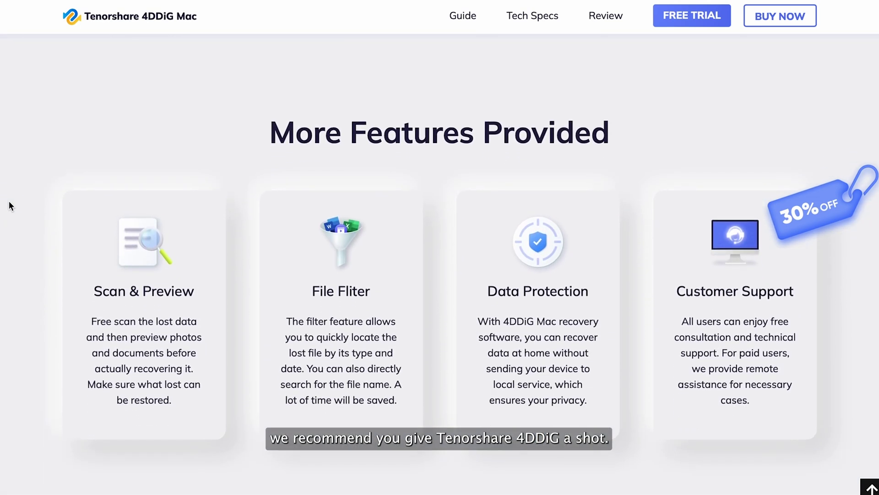
scroll(9, 202, down, 3)
scroll(10, 202, down, 7)
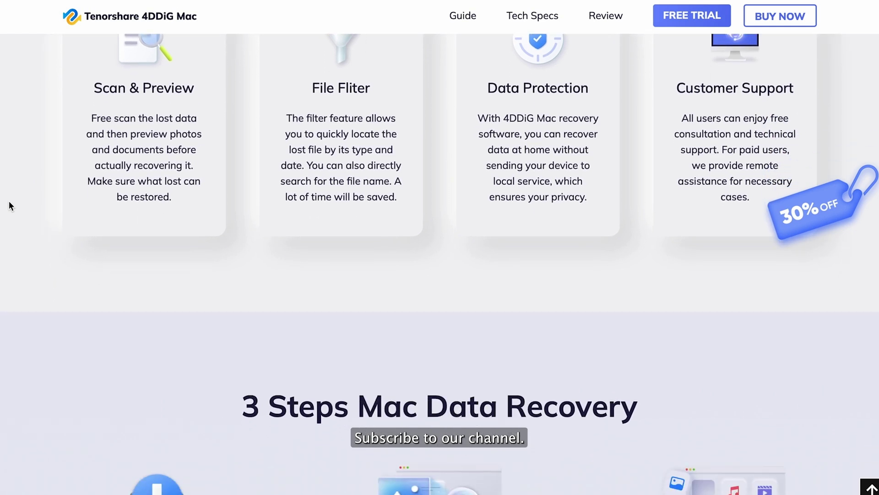
scroll(10, 206, down, 4)
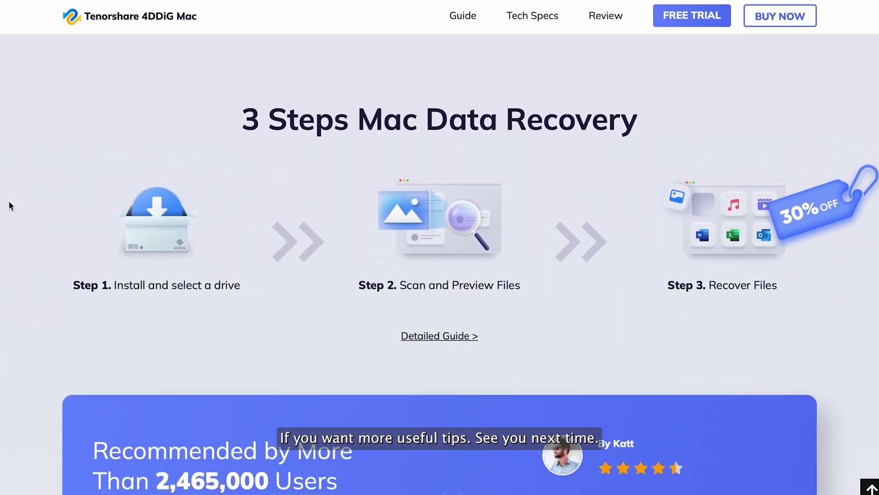
scroll(10, 205, down, 1)
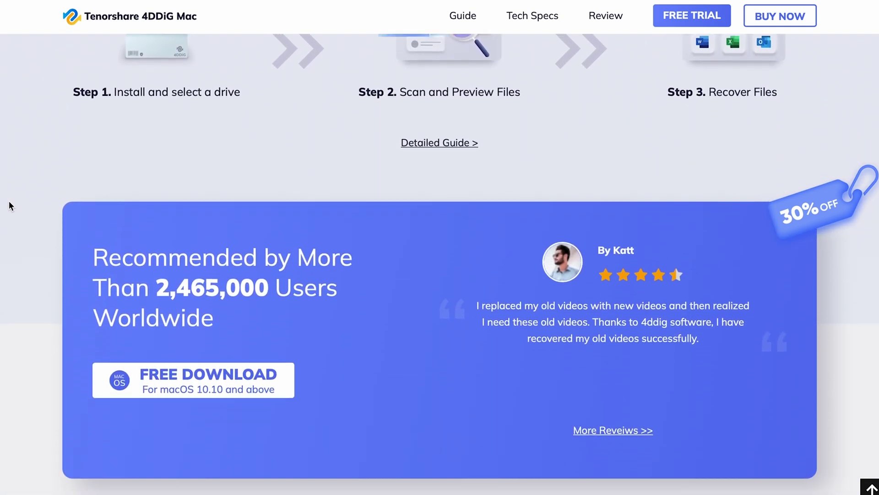